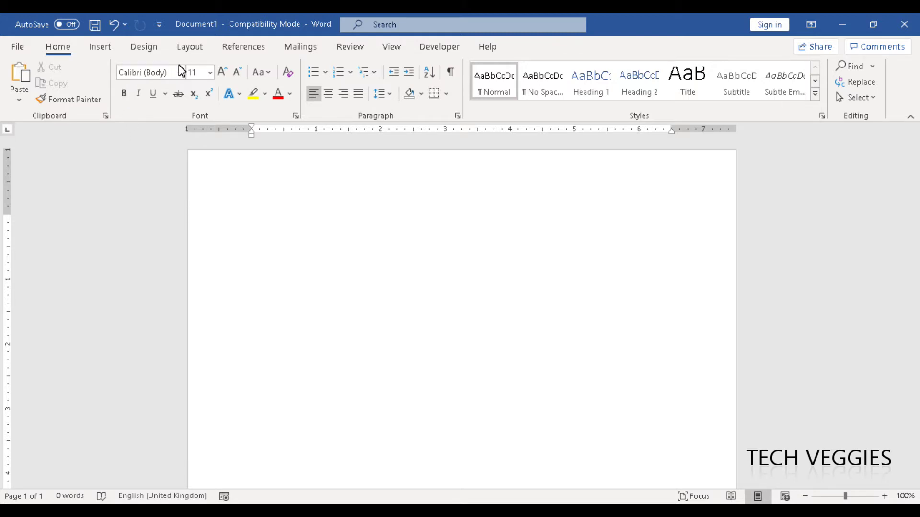
# Step: Switch the ribbon to the Insert tab
pyautogui.click(96, 47)
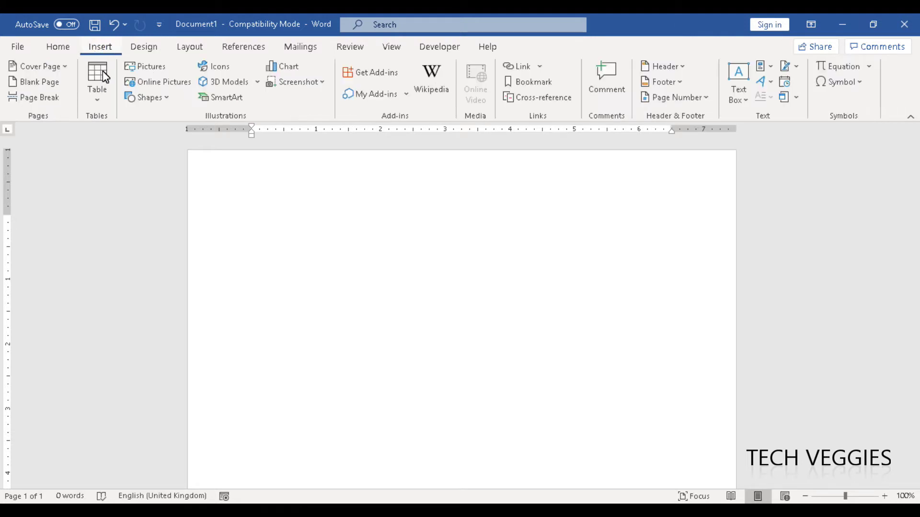
# Step: Add a New Drawing Canvas from the bottom of the Shapes gallery
pyautogui.click(168, 99)
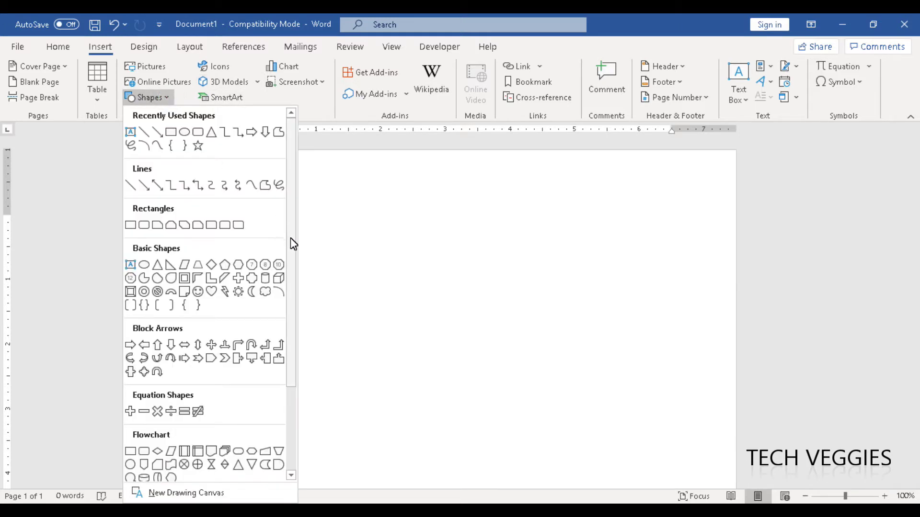
pyautogui.moveTo(290, 238); pyautogui.dragTo(296, 394)
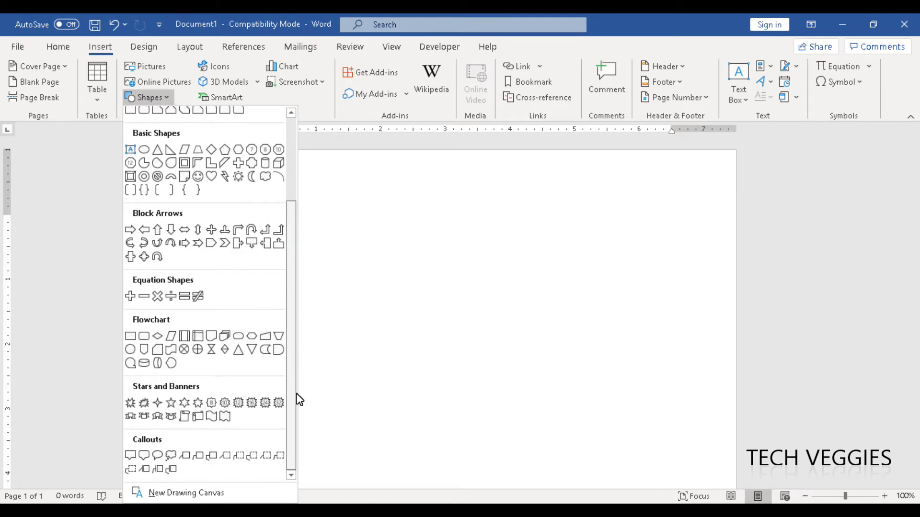
pyautogui.click(191, 494)
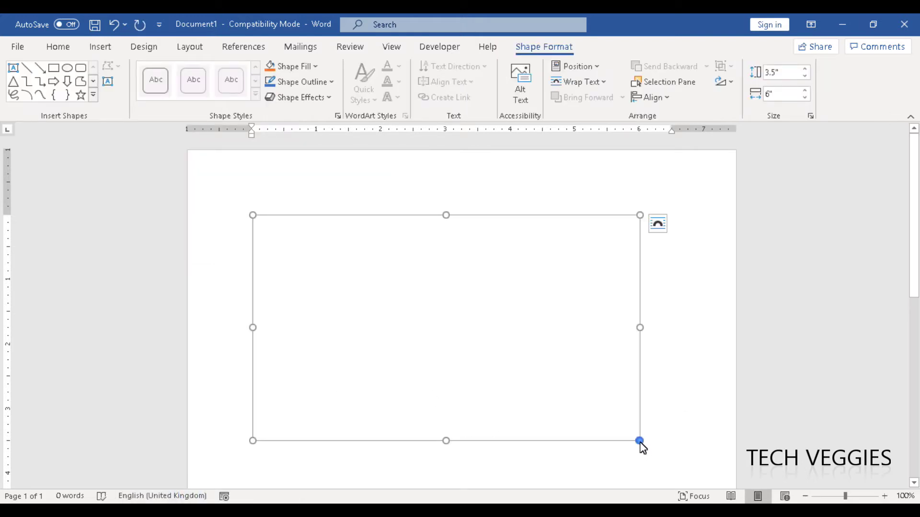
# Step: Enlarge the drawing canvas with its handles to 5.52" by 6.93"
pyautogui.moveTo(640, 444); pyautogui.dragTo(693, 473)
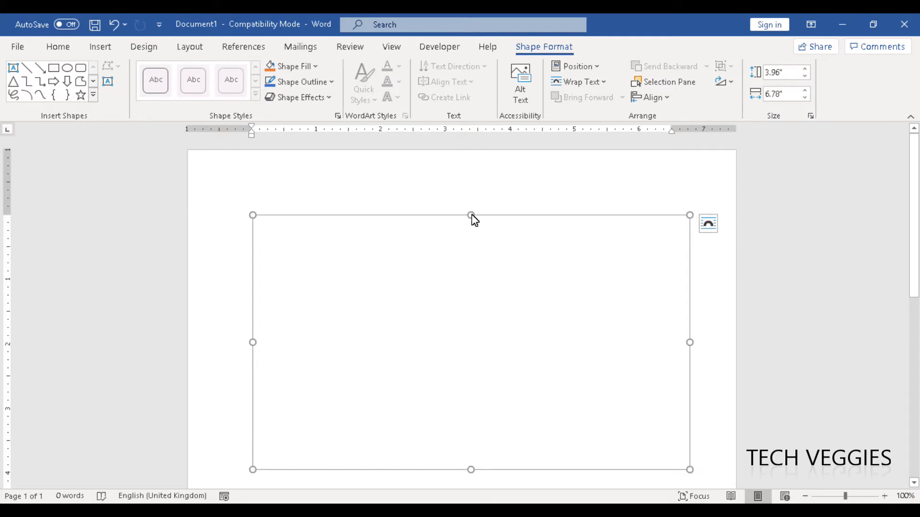
pyautogui.moveTo(471, 215); pyautogui.dragTo(469, 207)
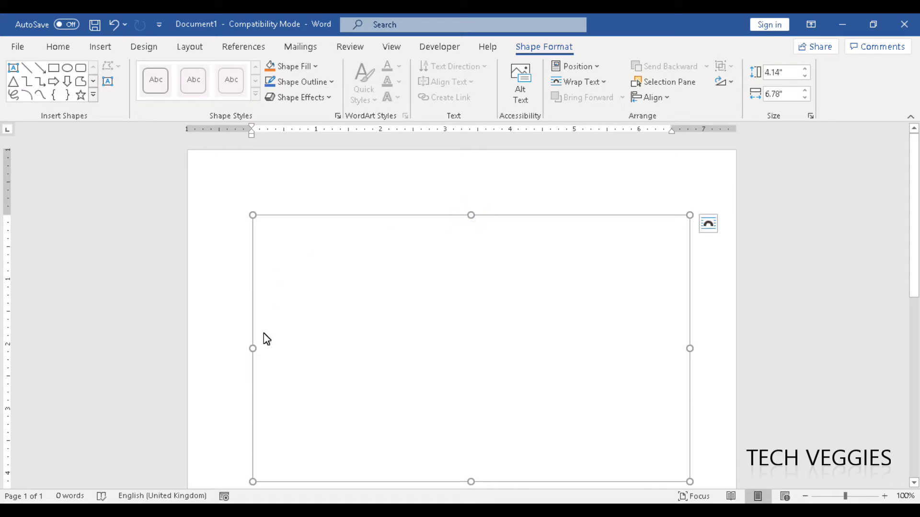
pyautogui.moveTo(254, 355); pyautogui.dragTo(244, 355)
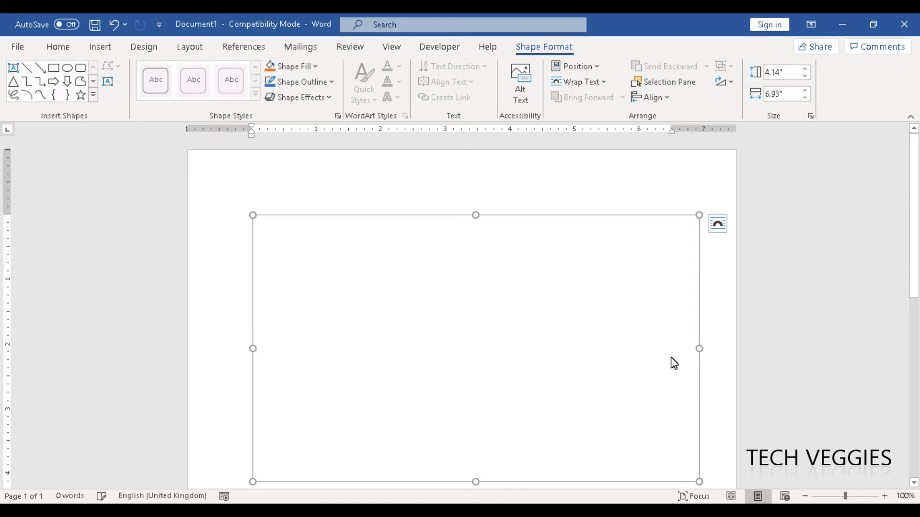
pyautogui.scroll(-3, 918, 271)
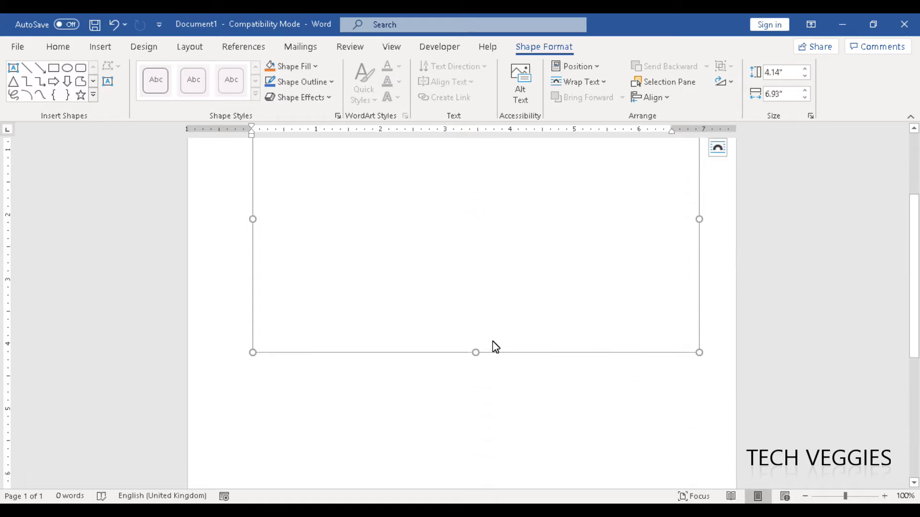
pyautogui.moveTo(479, 354); pyautogui.dragTo(488, 445)
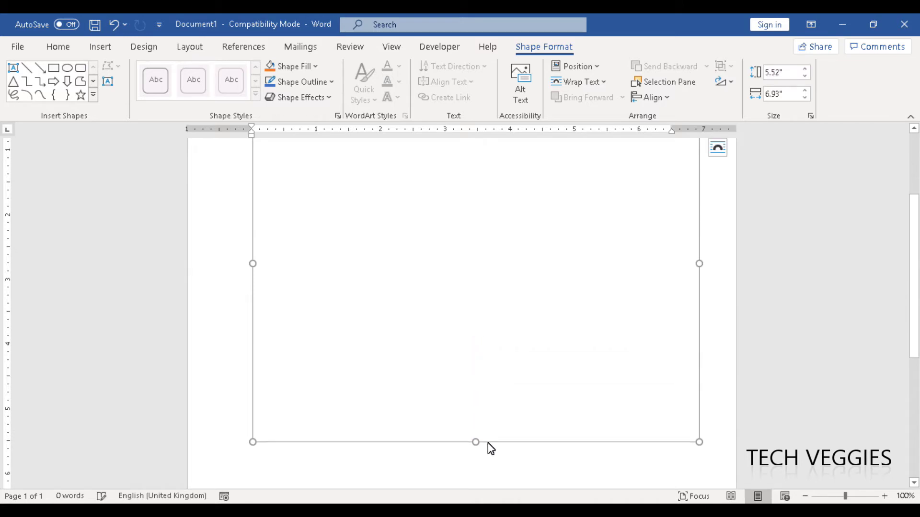
pyautogui.moveTo(913, 298); pyautogui.dragTo(913, 226)
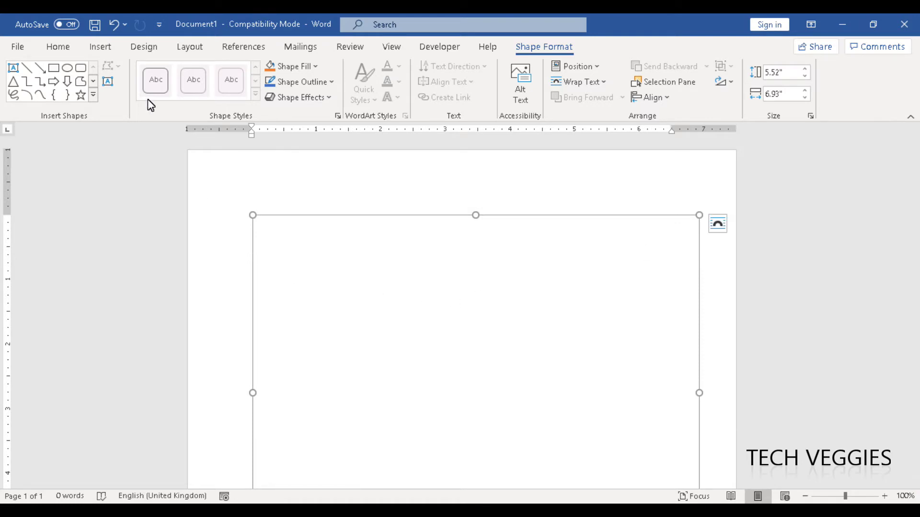
pyautogui.click(303, 243)
# Step: Draw a 0.74" by 1.56" blue oval near the top centre of the canvas
pyautogui.click(304, 243)
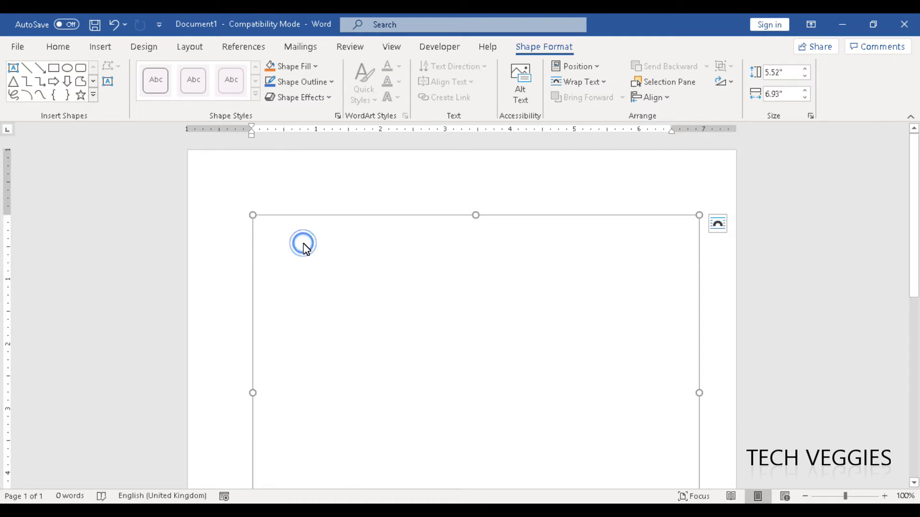
pyautogui.click(94, 99)
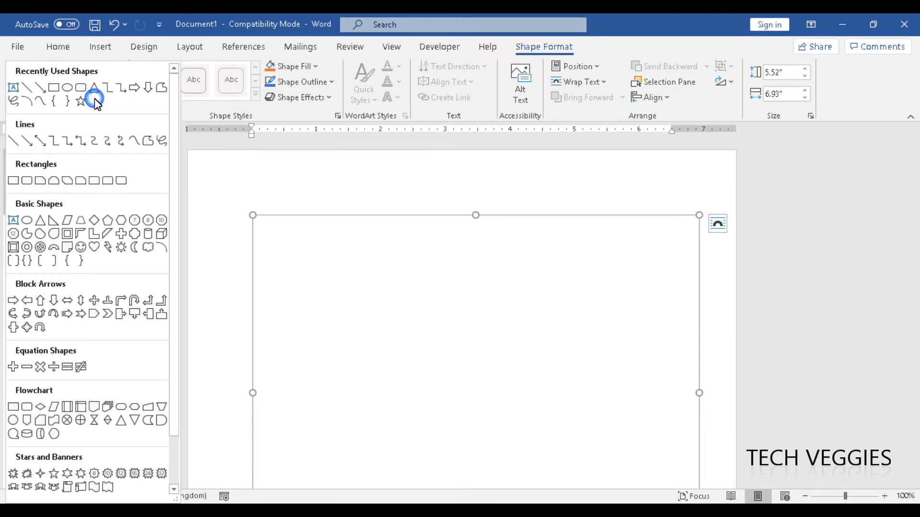
pyautogui.click(67, 88)
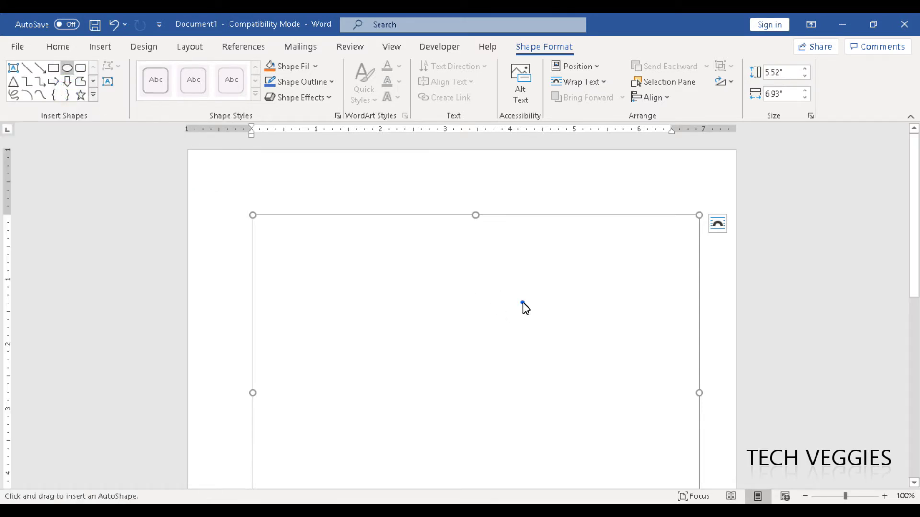
pyautogui.moveTo(523, 303); pyautogui.dragTo(422, 261)
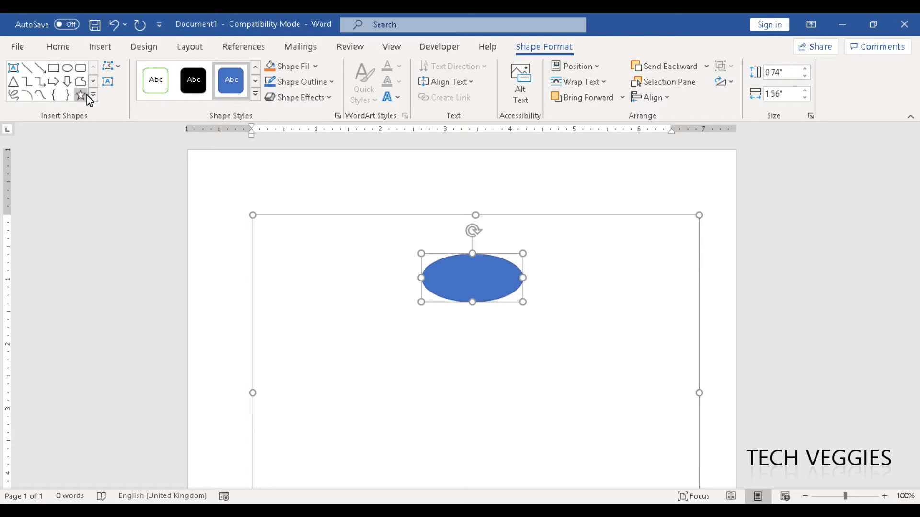
pyautogui.click(93, 94)
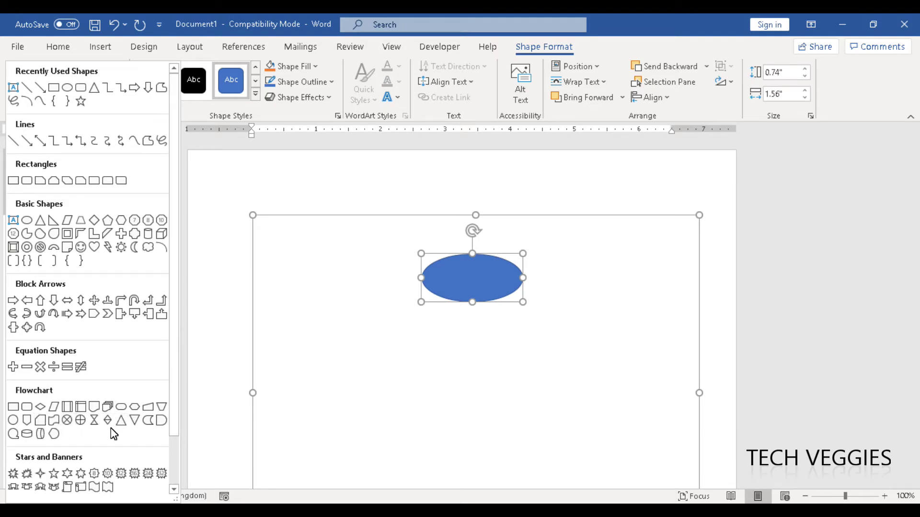
# Step: Draw a Flowchart: Data parallelogram, 0.9" by 2.7", centred under the oval
pyautogui.click(55, 407)
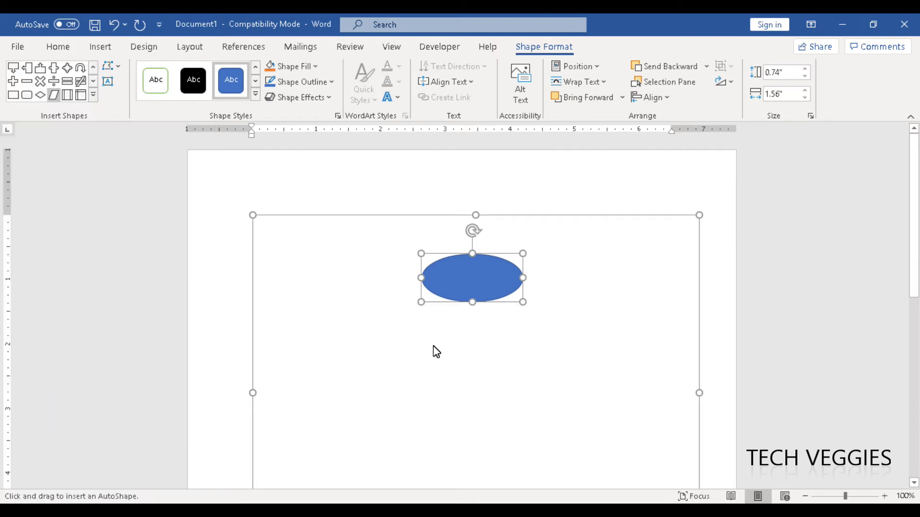
pyautogui.moveTo(434, 339)
pyautogui.mouseDown()
pyautogui.moveTo(345, 421)
pyautogui.moveTo(259, 414)
pyautogui.mouseUp()
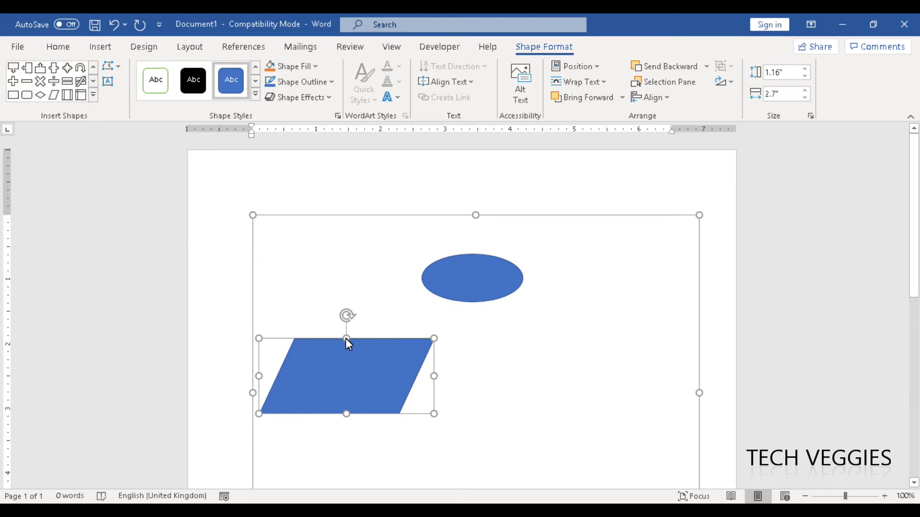
pyautogui.moveTo(346, 338)
pyautogui.mouseDown()
pyautogui.moveTo(347, 355)
pyautogui.moveTo(484, 338)
pyautogui.moveTo(473, 351)
pyautogui.mouseUp()
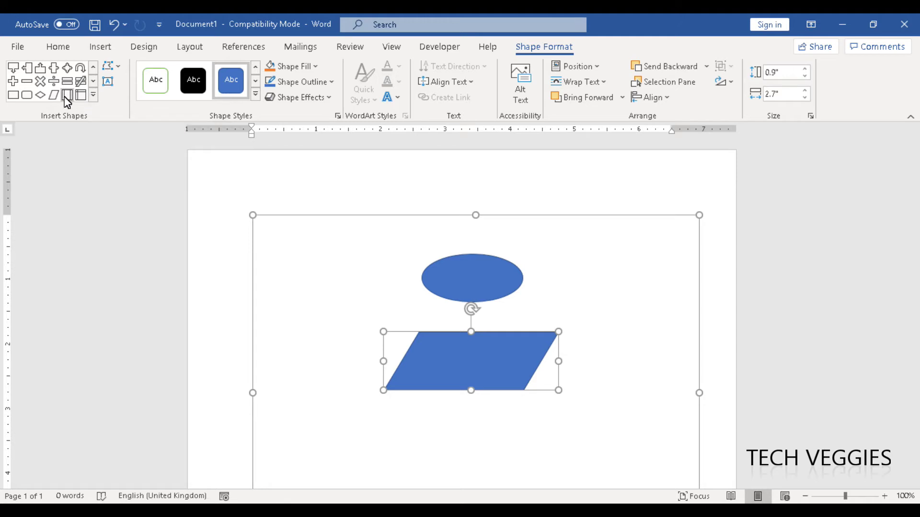
pyautogui.click(94, 98)
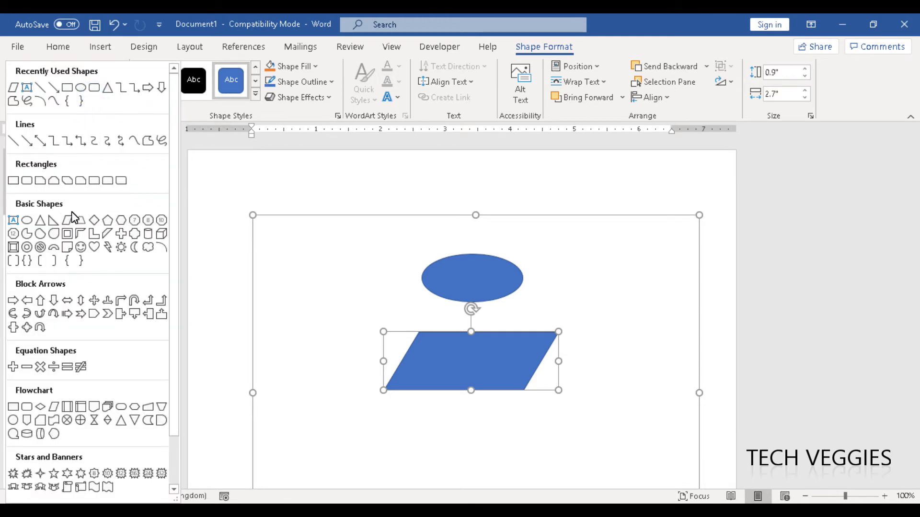
# Step: Draw a second 0.72" by 1.96" oval below the parallelogram, lined up under it
pyautogui.click(80, 88)
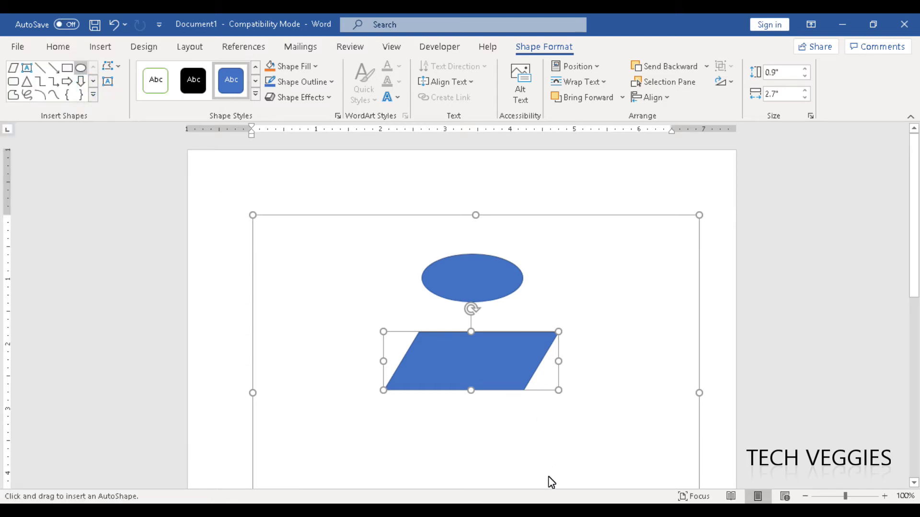
pyautogui.moveTo(549, 477); pyautogui.dragTo(421, 430)
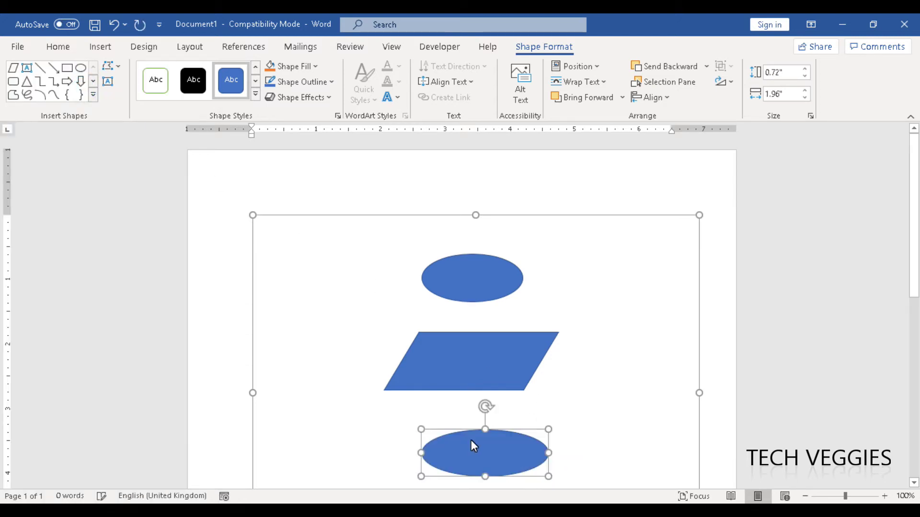
pyautogui.moveTo(494, 450); pyautogui.dragTo(480, 448)
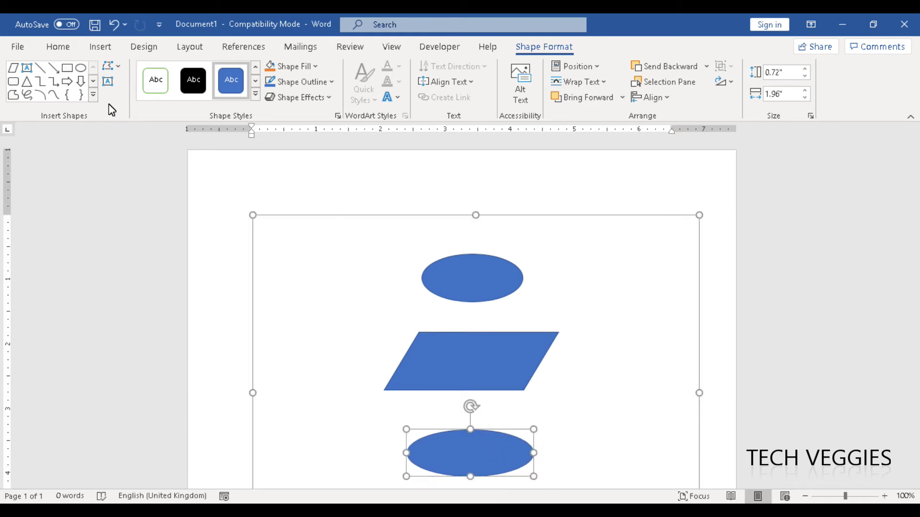
# Step: Connect the top oval's bottom to the parallelogram's top with a straight arrow
pyautogui.click(53, 68)
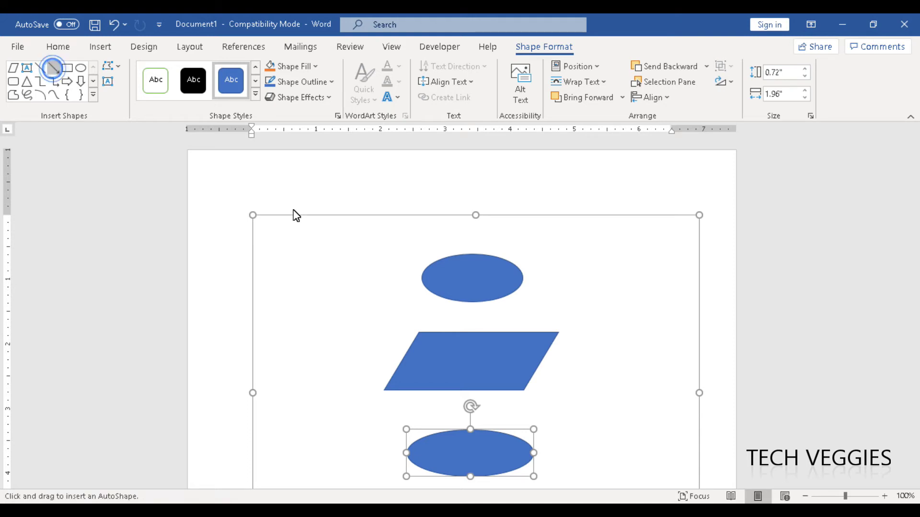
pyautogui.moveTo(475, 303); pyautogui.dragTo(478, 335)
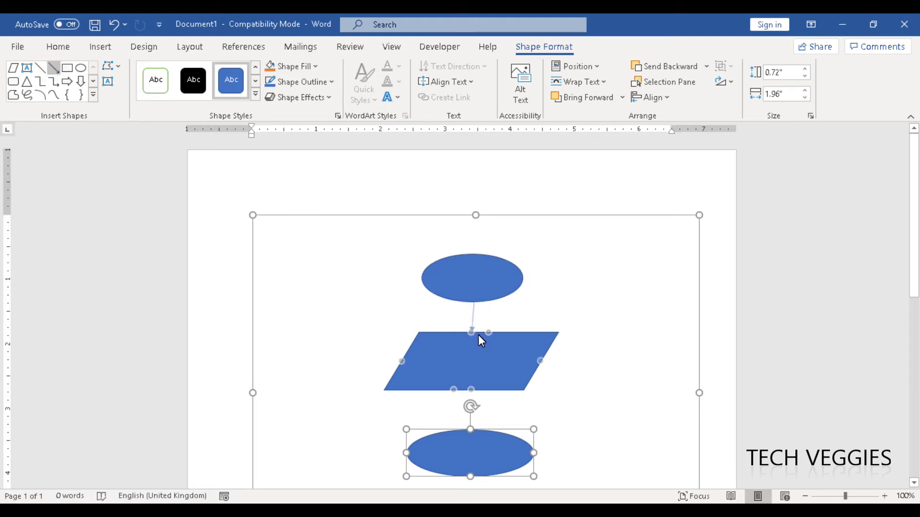
pyautogui.moveTo(481, 335); pyautogui.dragTo(481, 336)
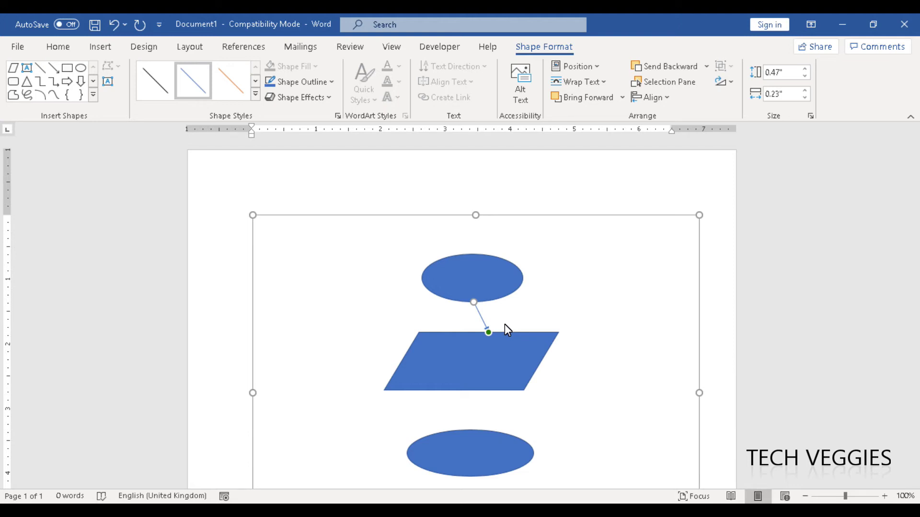
pyautogui.hotkey('ctrl', 'z')
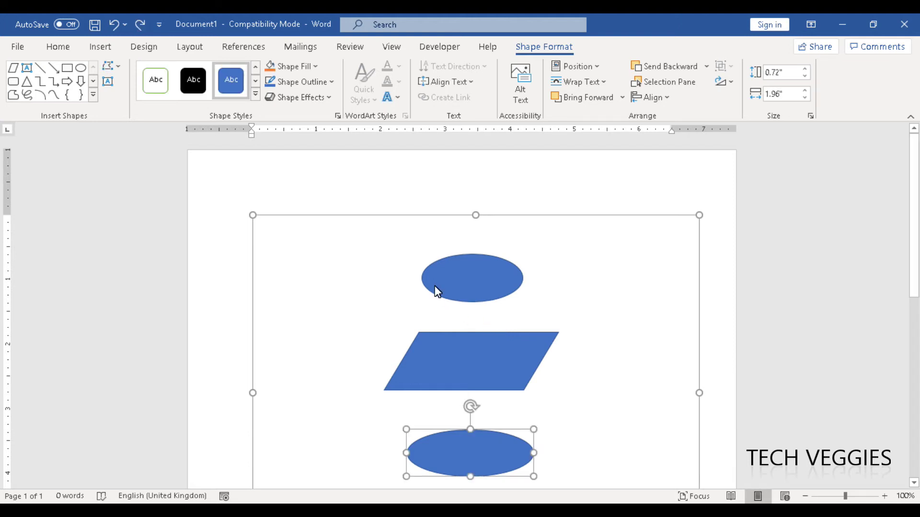
pyautogui.click(54, 69)
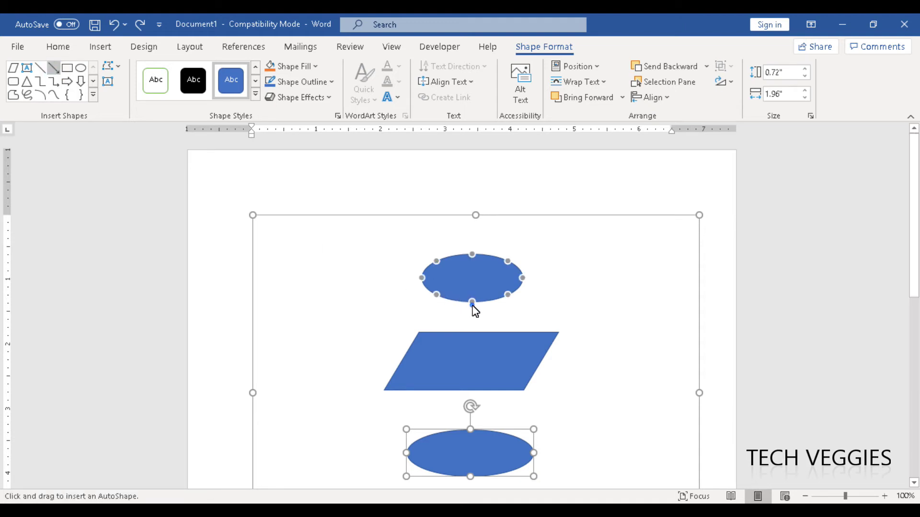
pyautogui.moveTo(472, 305); pyautogui.dragTo(470, 320)
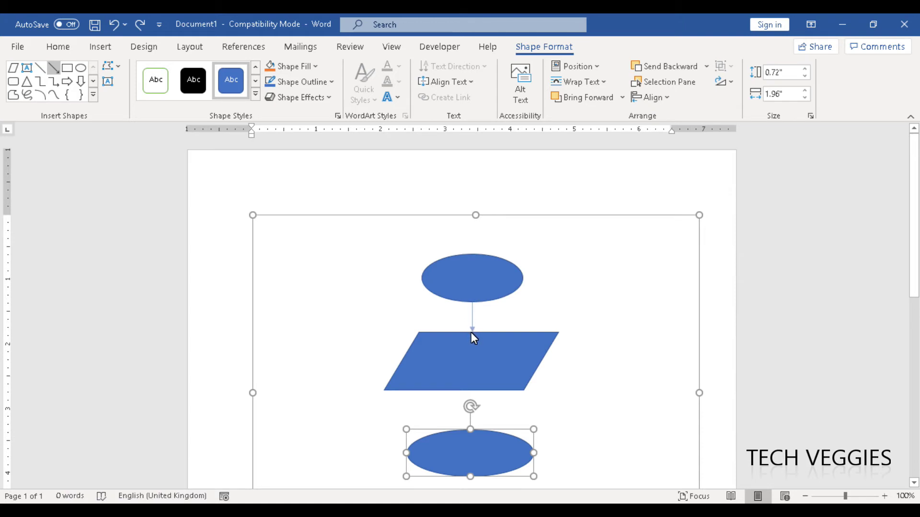
pyautogui.moveTo(472, 332); pyautogui.dragTo(472, 332)
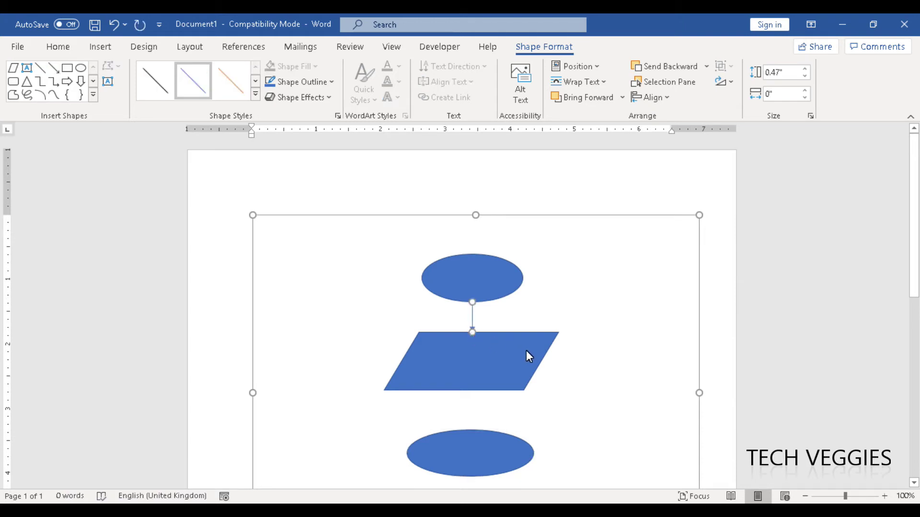
# Step: Draw a straight downward arrow from the parallelogram to the bottom oval, redrawing until it connects
pyautogui.click(54, 70)
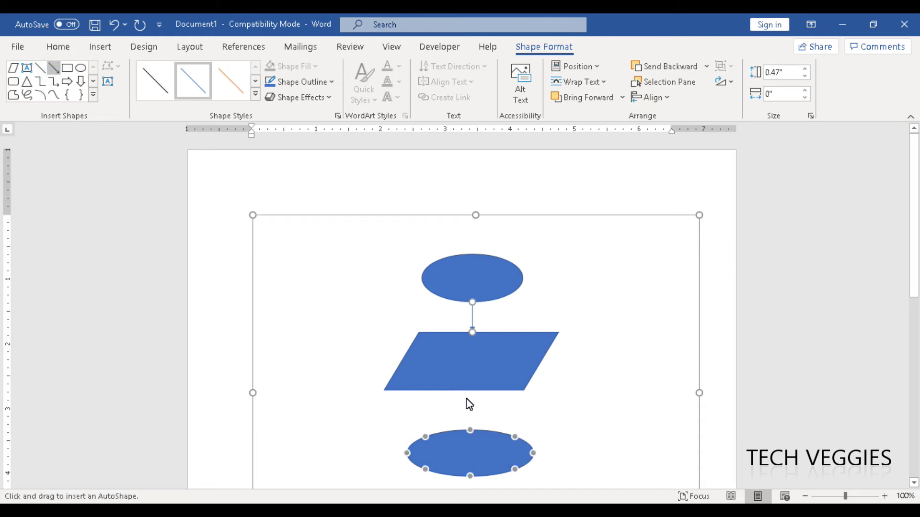
pyautogui.moveTo(467, 392); pyautogui.dragTo(471, 416)
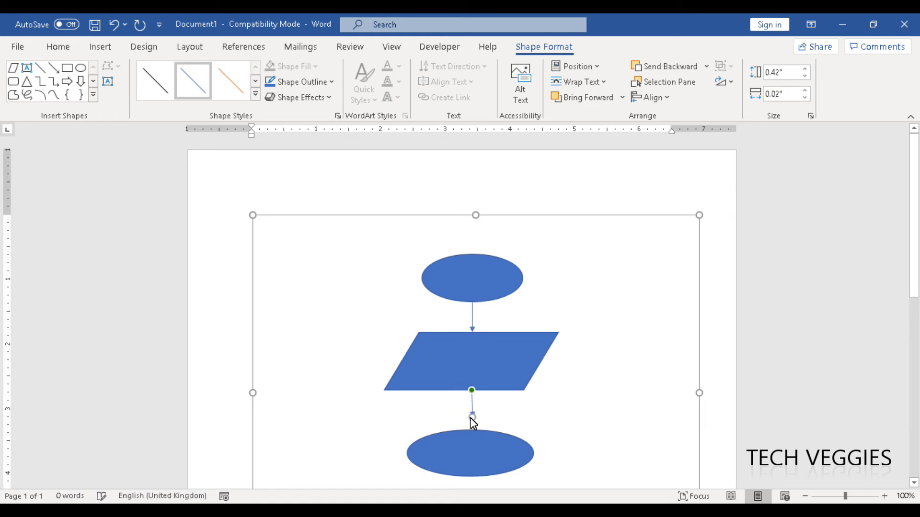
pyautogui.click(473, 428)
pyautogui.click(471, 411)
pyautogui.hotkey('ctrl', 'z')
pyautogui.click(54, 67)
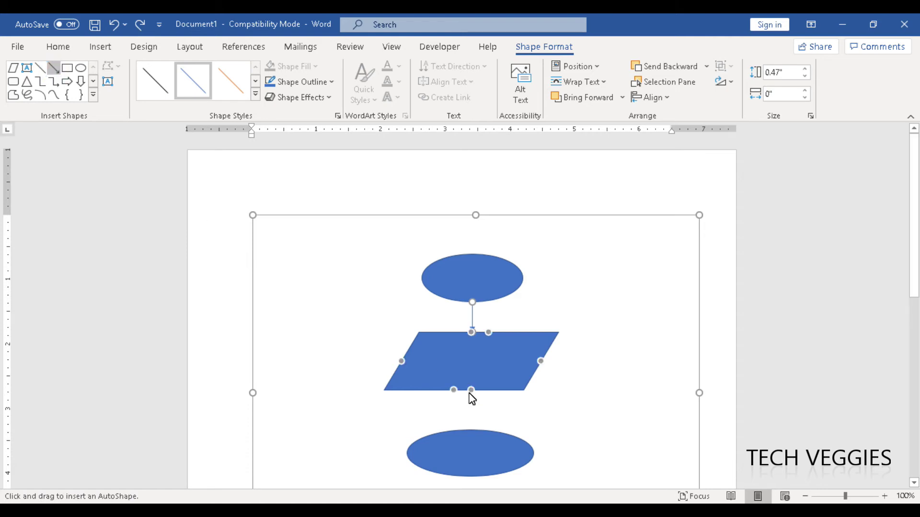
pyautogui.moveTo(469, 392); pyautogui.dragTo(470, 432)
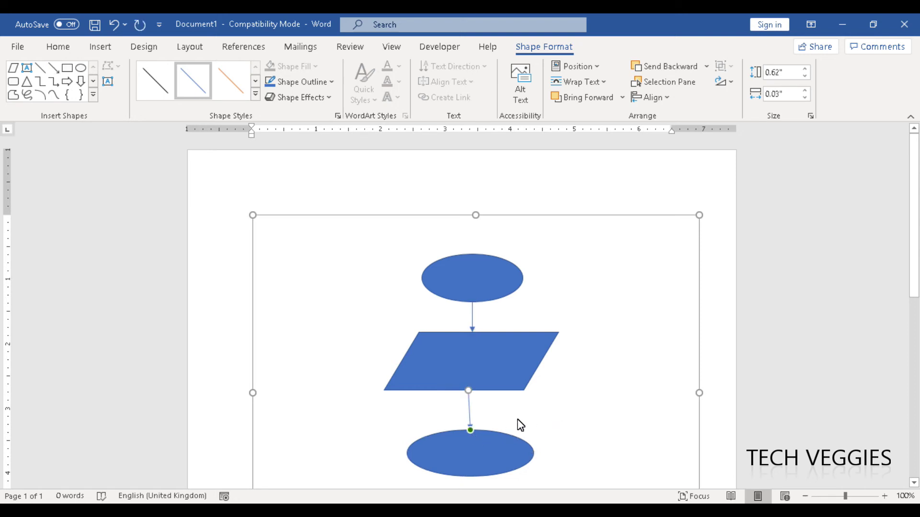
pyautogui.hotkey('ctrl', 'z')
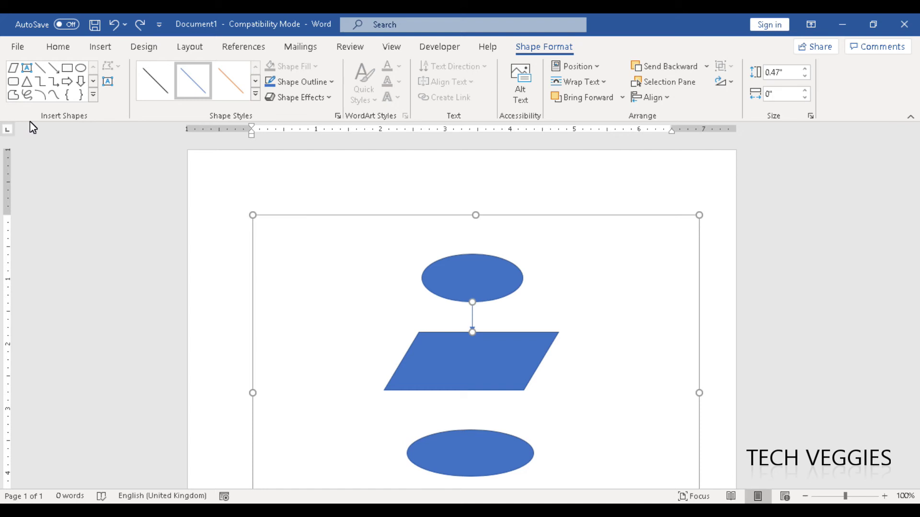
pyautogui.click(54, 67)
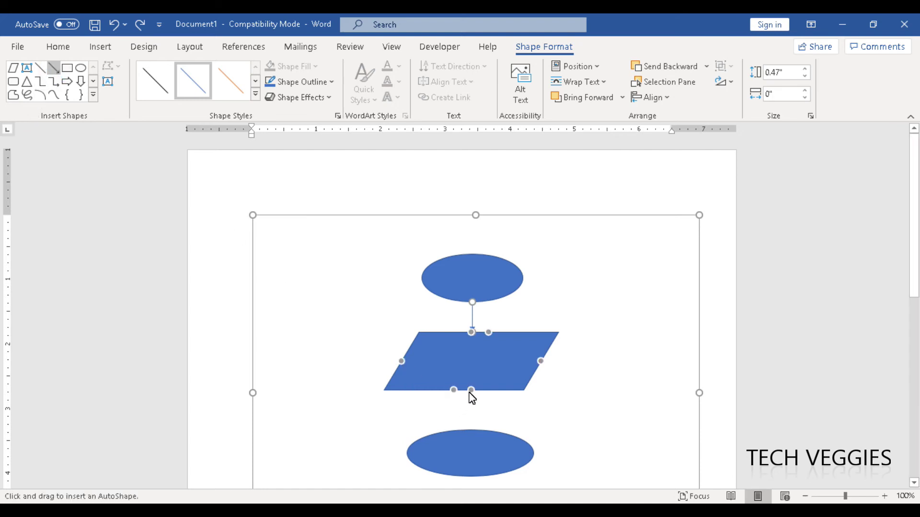
pyautogui.moveTo(470, 391); pyautogui.dragTo(469, 430)
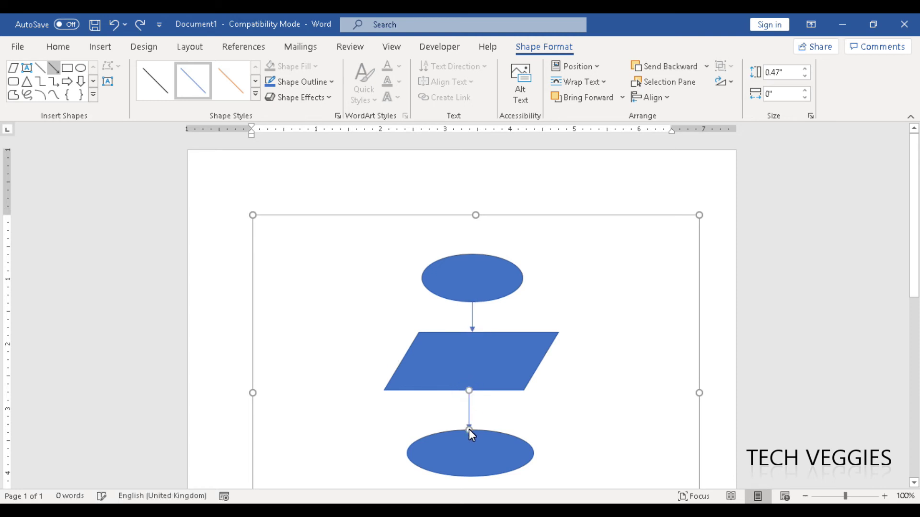
pyautogui.click(564, 412)
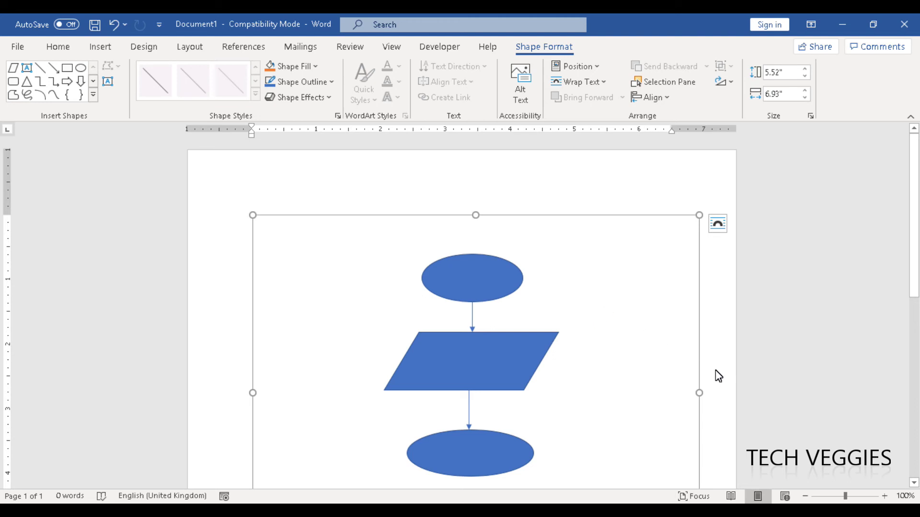
# Step: Shrink the drawing canvas height to 4.51" by dragging its bottom handle up
pyautogui.click(715, 341)
pyautogui.click(493, 277)
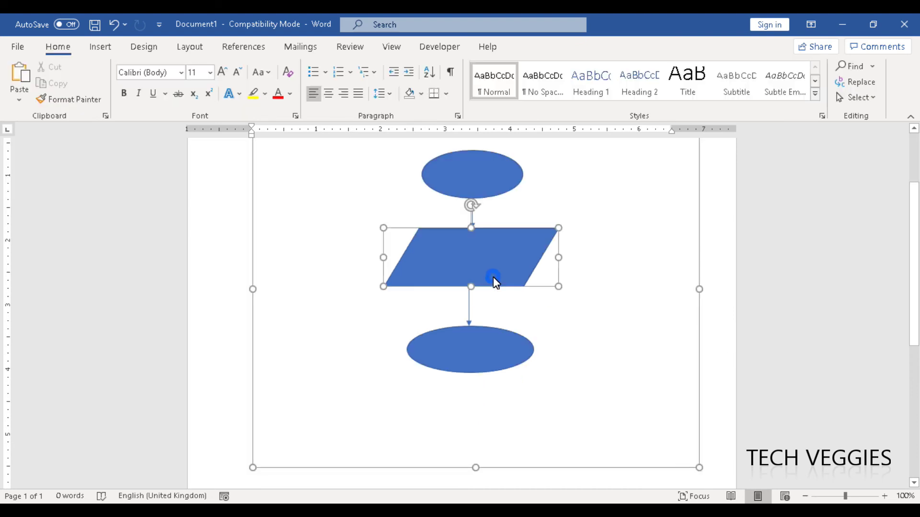
pyautogui.click(625, 418)
pyautogui.moveTo(470, 468)
pyautogui.mouseDown()
pyautogui.moveTo(470, 408)
pyautogui.moveTo(458, 404)
pyautogui.mouseUp()
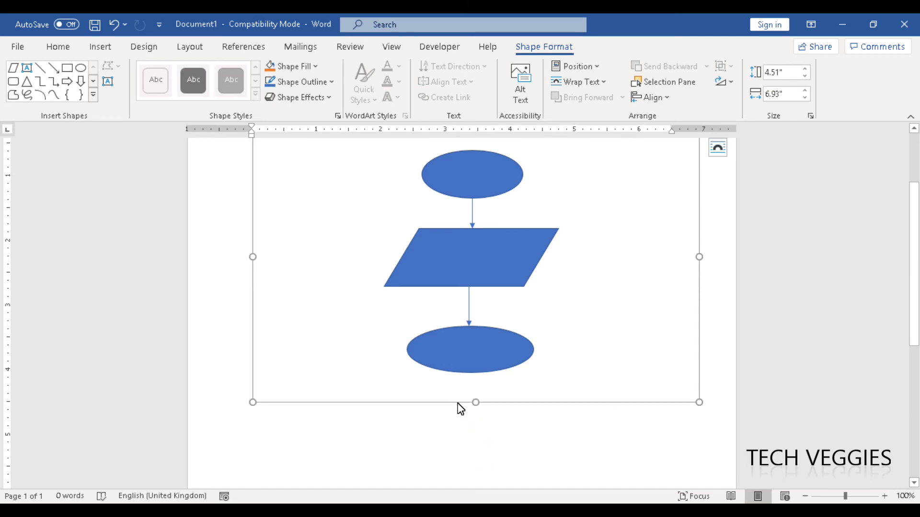
# Step: Copy the canvas into a new blank document, then return to the original document
pyautogui.click(458, 403)
pyautogui.click(459, 403)
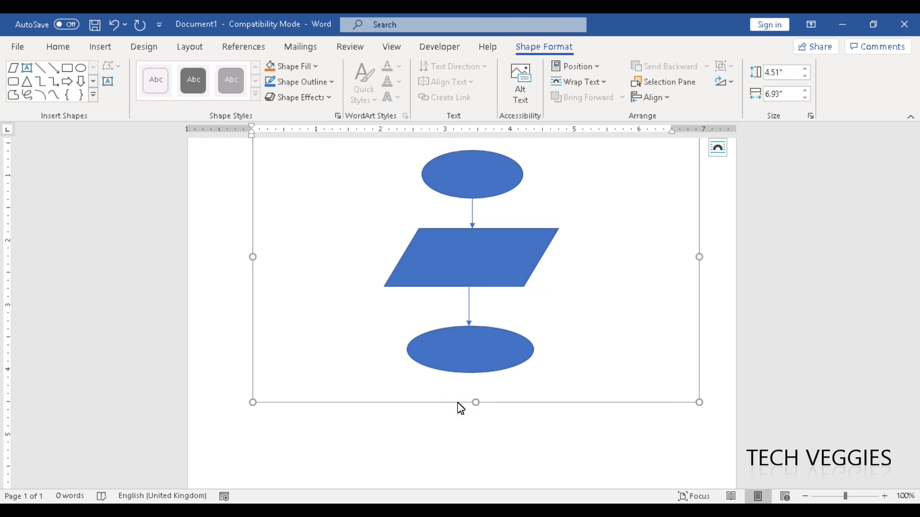
pyautogui.hotkey('ctrl', 'n')
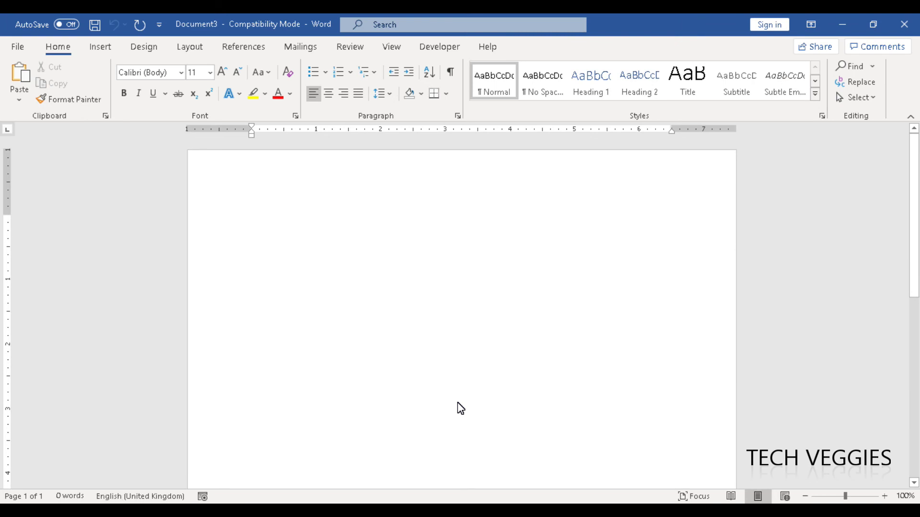
pyautogui.hotkey('ctrl', 'v')
pyautogui.click(554, 383)
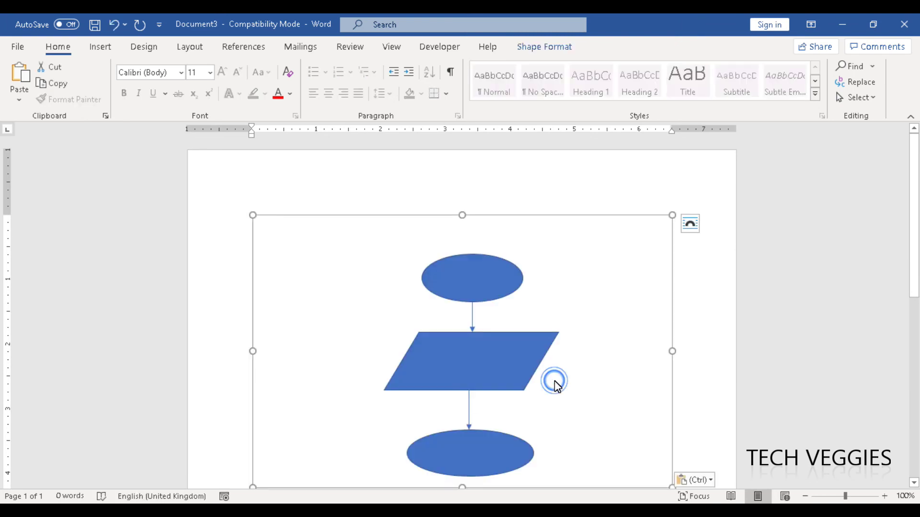
pyautogui.hotkey('alt', 'Tab')
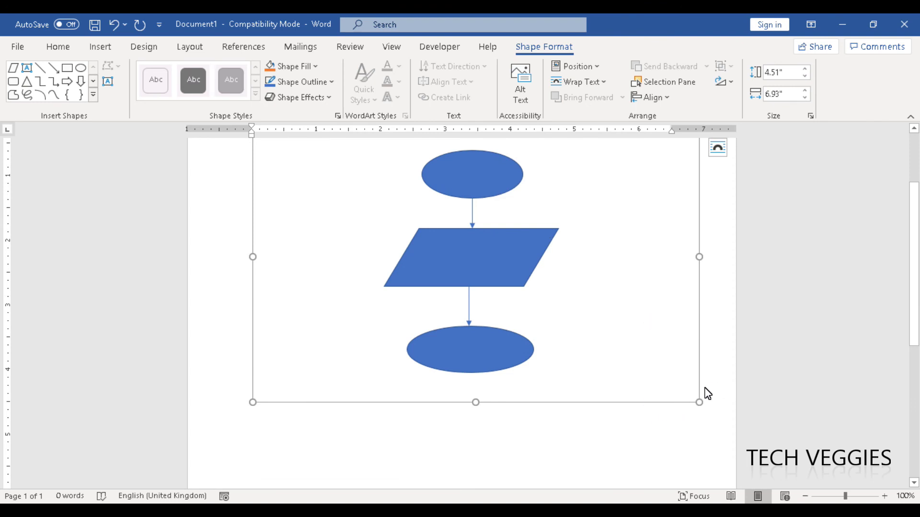
# Step: Extend the canvas's bottom edge so it measures 4.87" by 6.93"
pyautogui.click(678, 405)
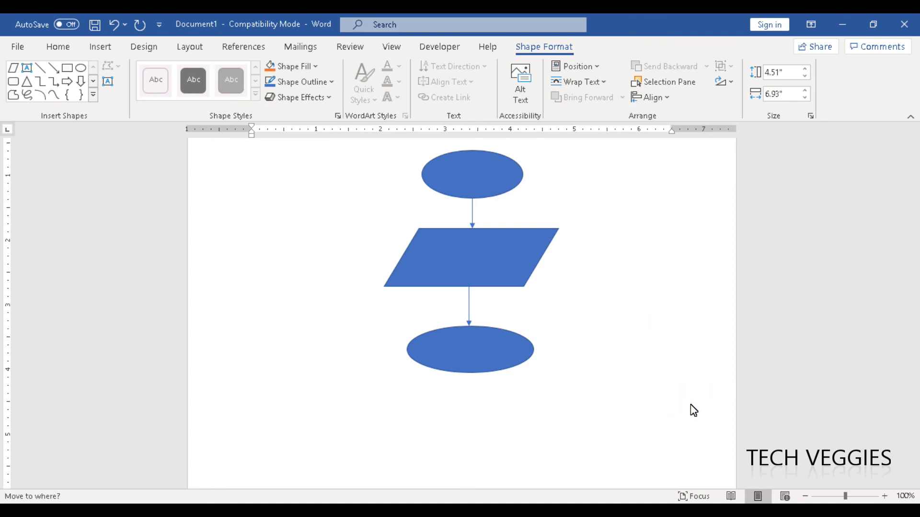
pyautogui.click(660, 404)
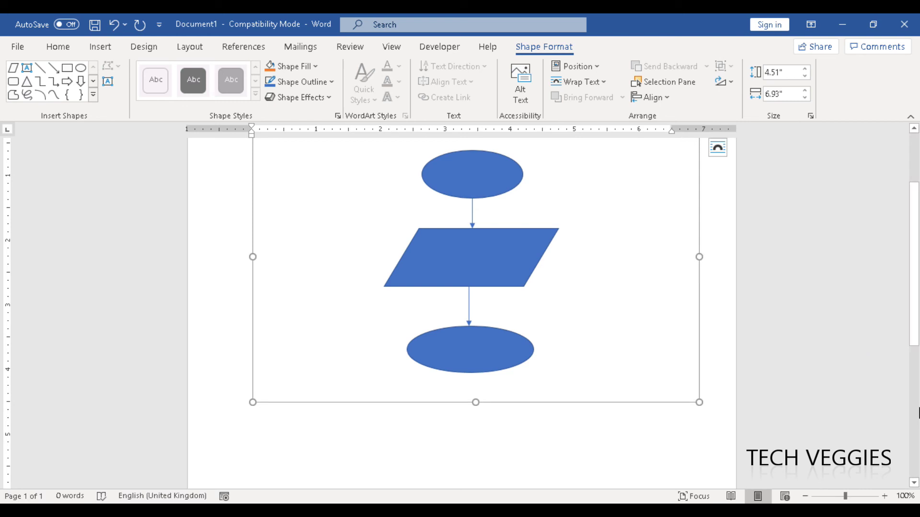
pyautogui.scroll(3, 906, 311)
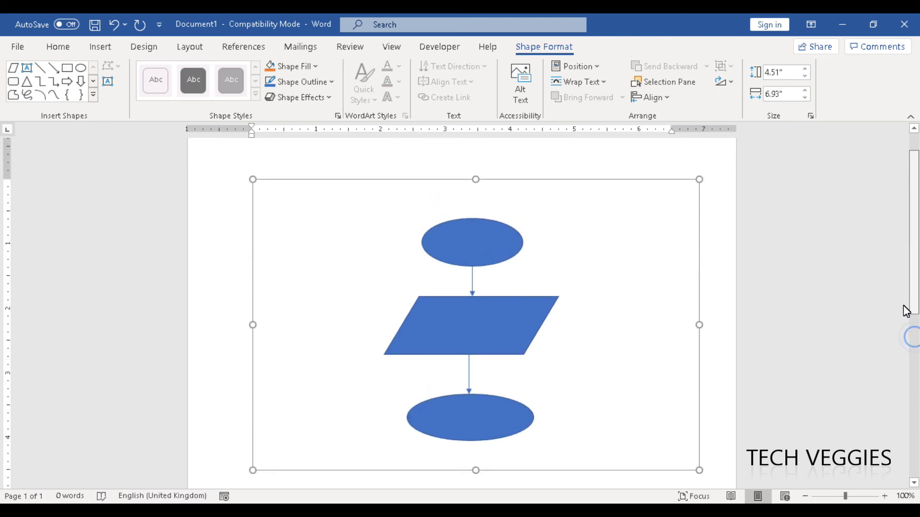
pyautogui.scroll(2, 901, 296)
pyautogui.scroll(-7, 896, 316)
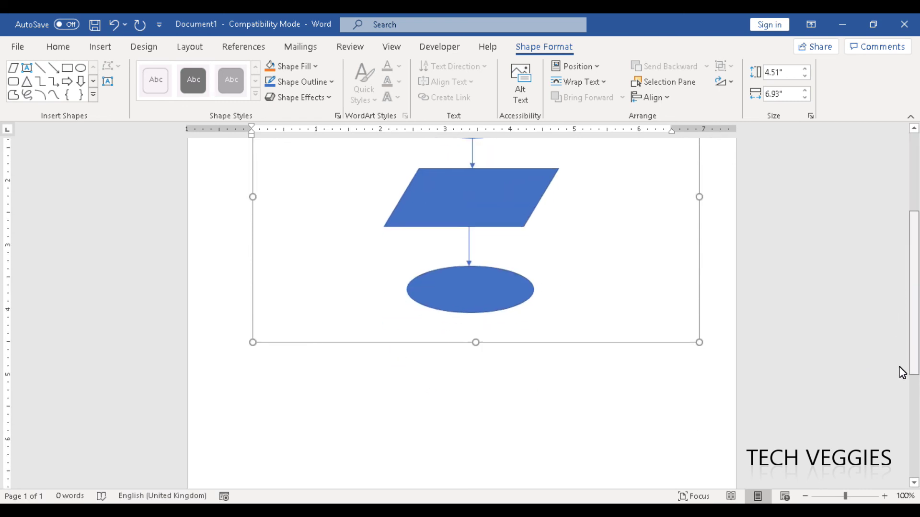
pyautogui.scroll(-2, 902, 375)
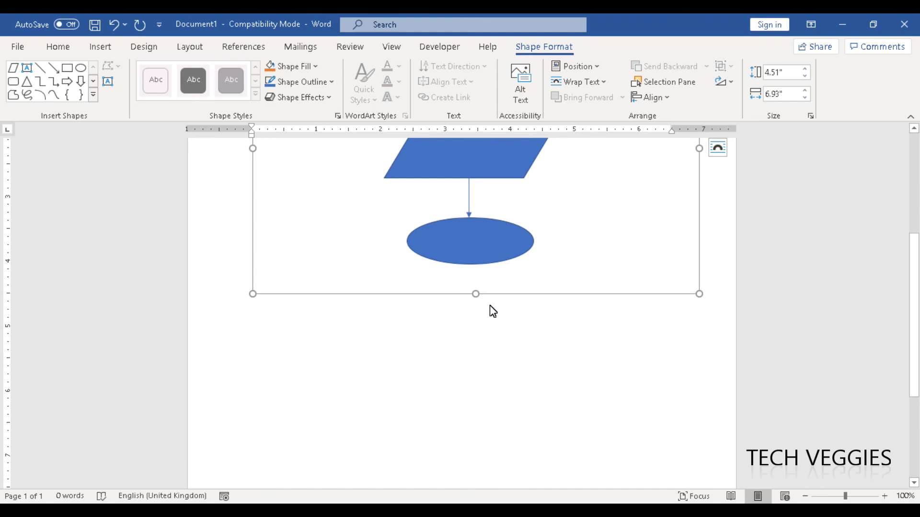
pyautogui.moveTo(476, 294)
pyautogui.mouseDown()
pyautogui.moveTo(480, 368)
pyautogui.moveTo(479, 317)
pyautogui.mouseUp()
pyautogui.scroll(6, 897, 384)
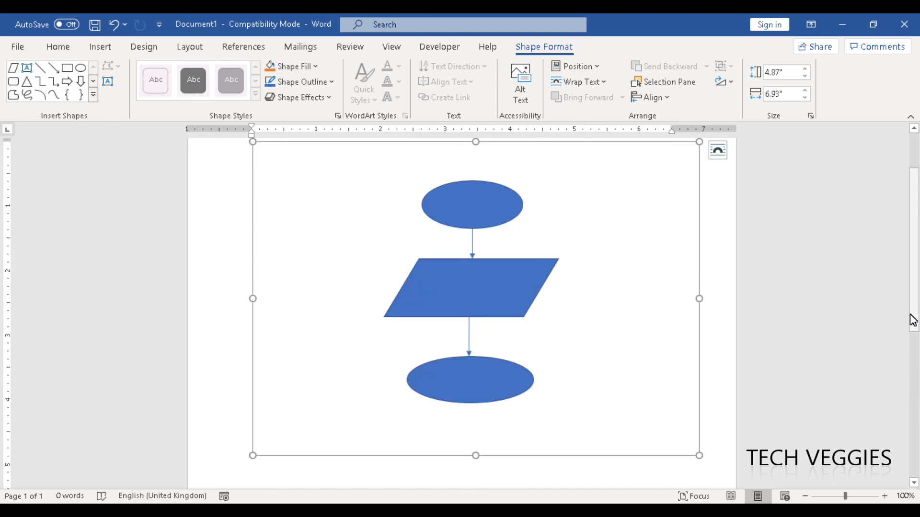
pyautogui.moveTo(912, 320); pyautogui.dragTo(910, 290)
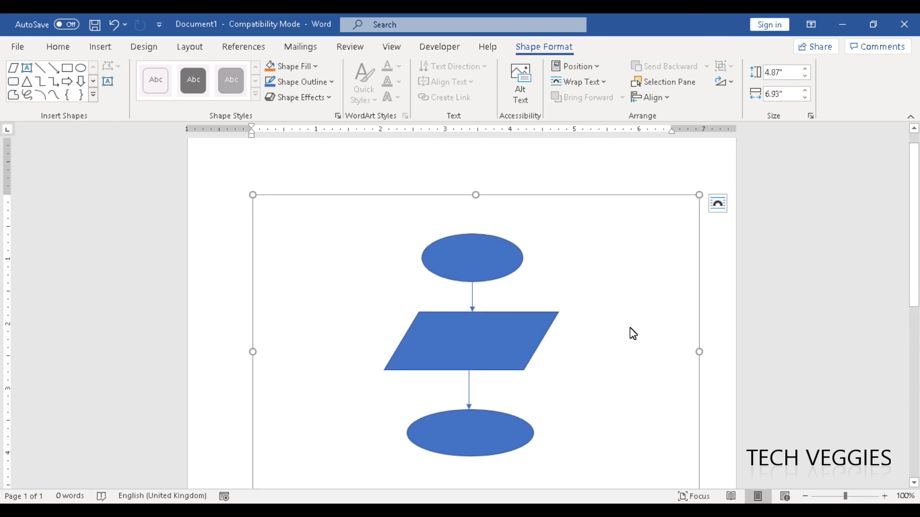